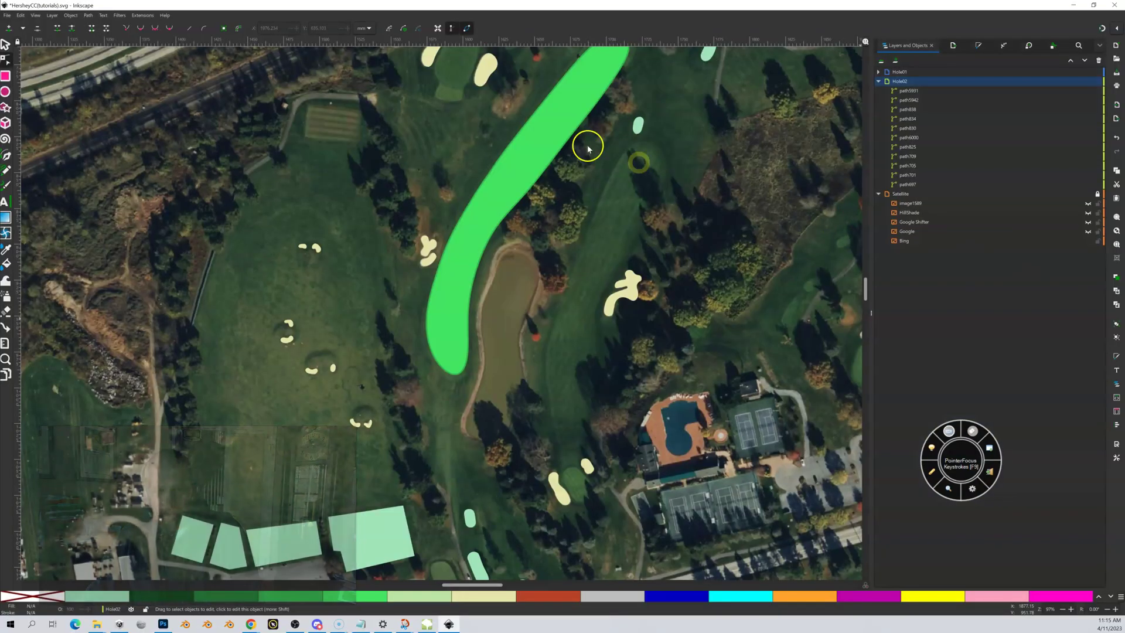
- Make Hole01 the active layer, select the Pen (Bezier) tool, and zoom in on the pond
drag(582, 193, 548, 225)
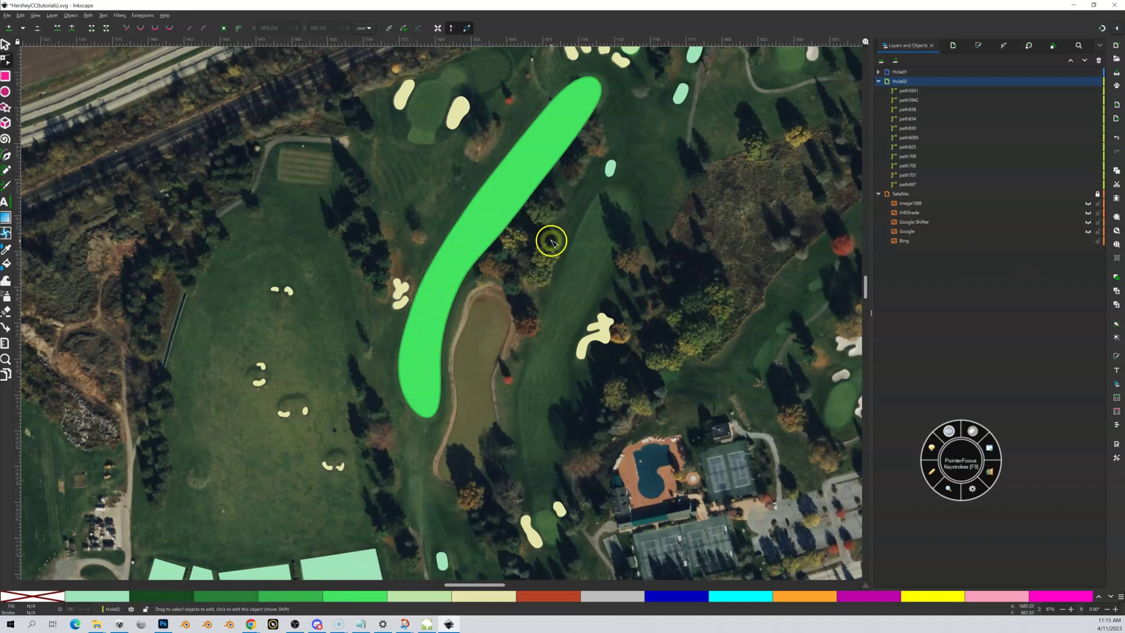
click(551, 241)
drag(551, 241, 550, 223)
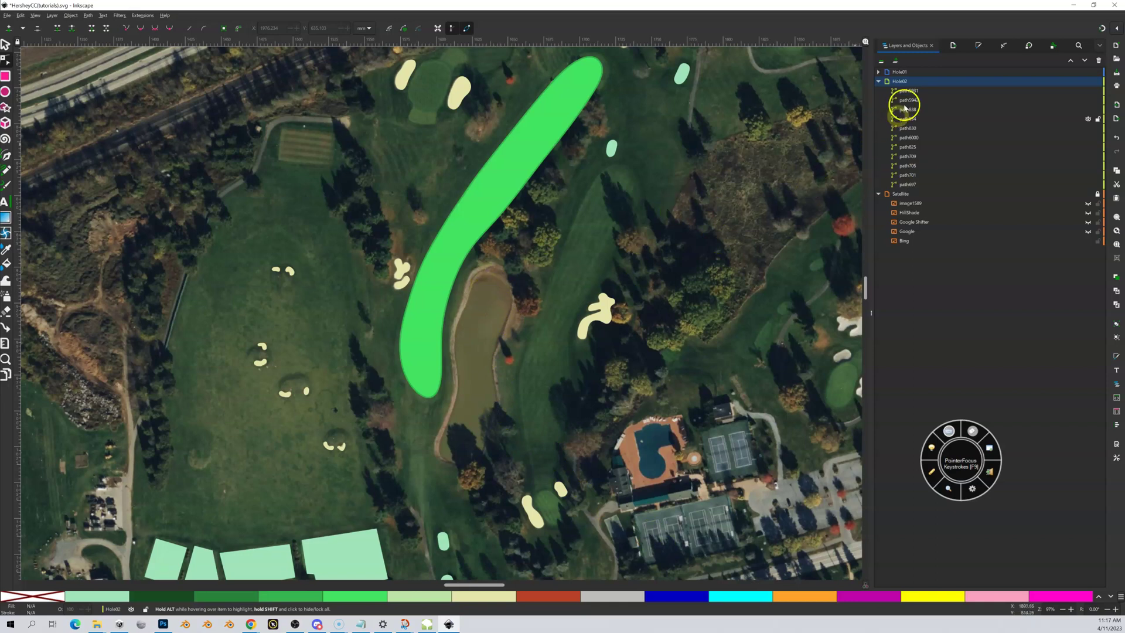
click(911, 74)
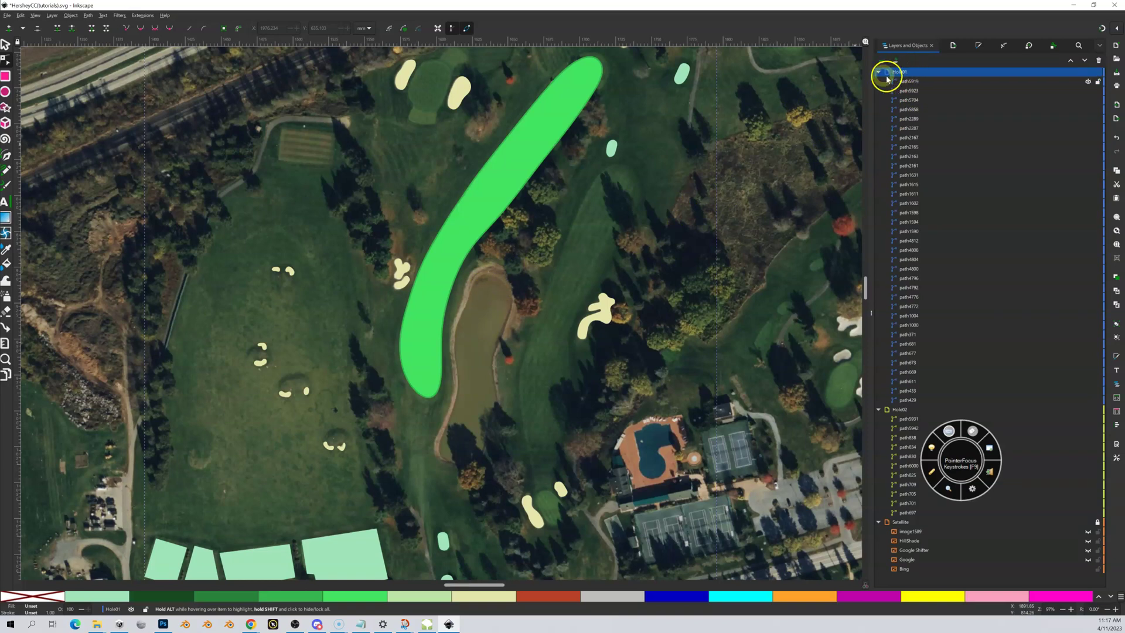
click(7, 155)
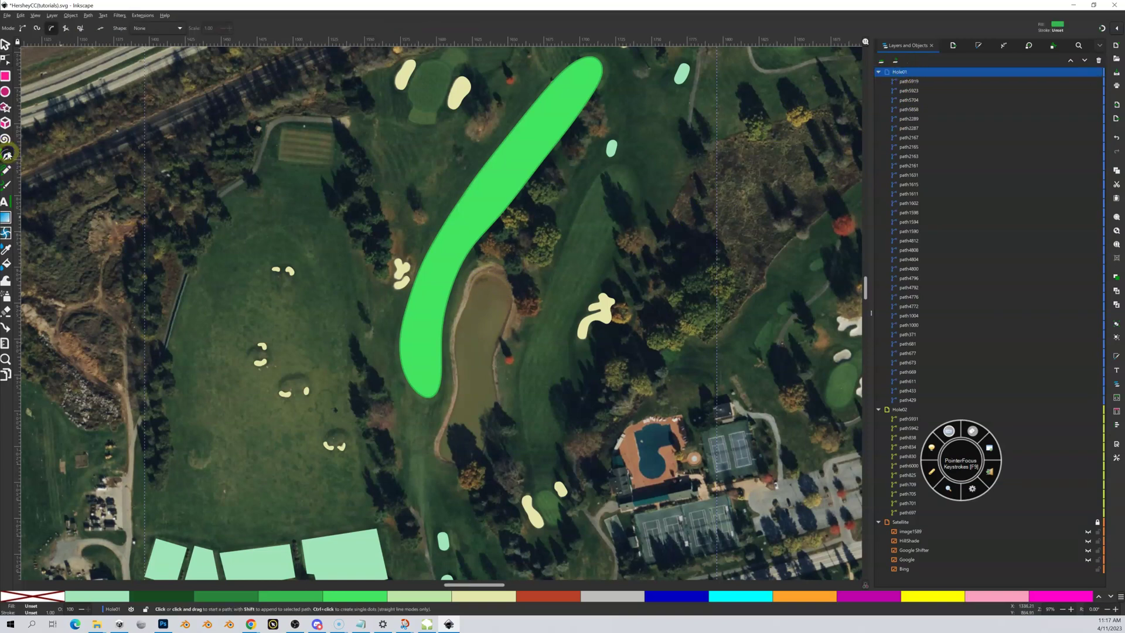
key(shift+equal)
key(shift+equal)
key(shift+equal)
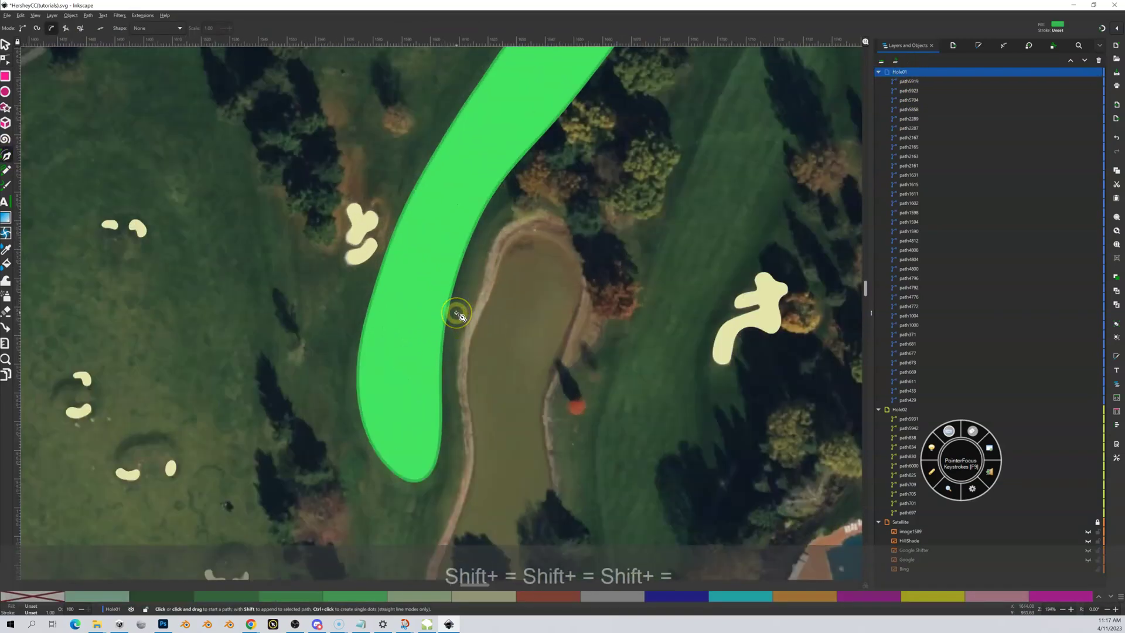
scroll(457, 314, down, 3)
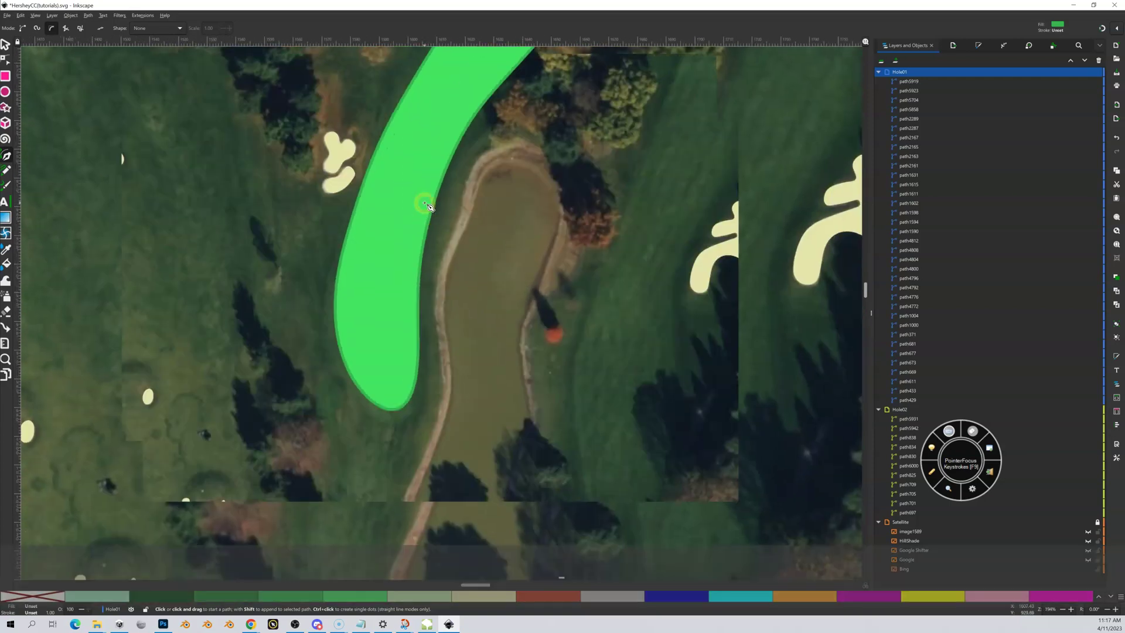
scroll(423, 213, down, 1)
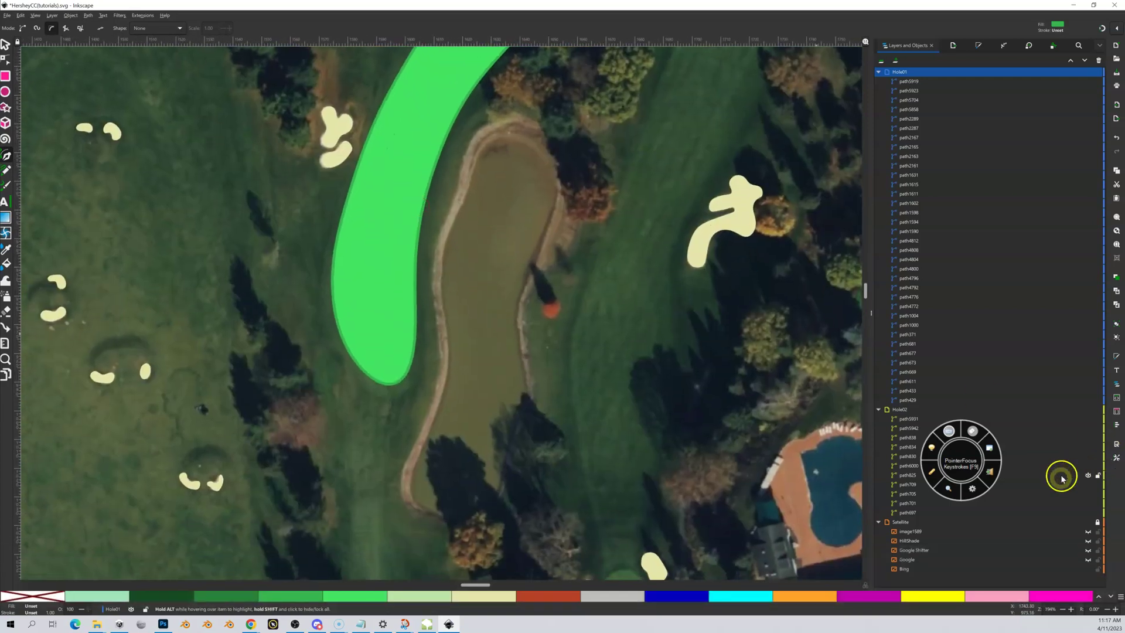
- Compare the HillShade relief with the satellite image, leaving HillShade visible
click(1088, 542)
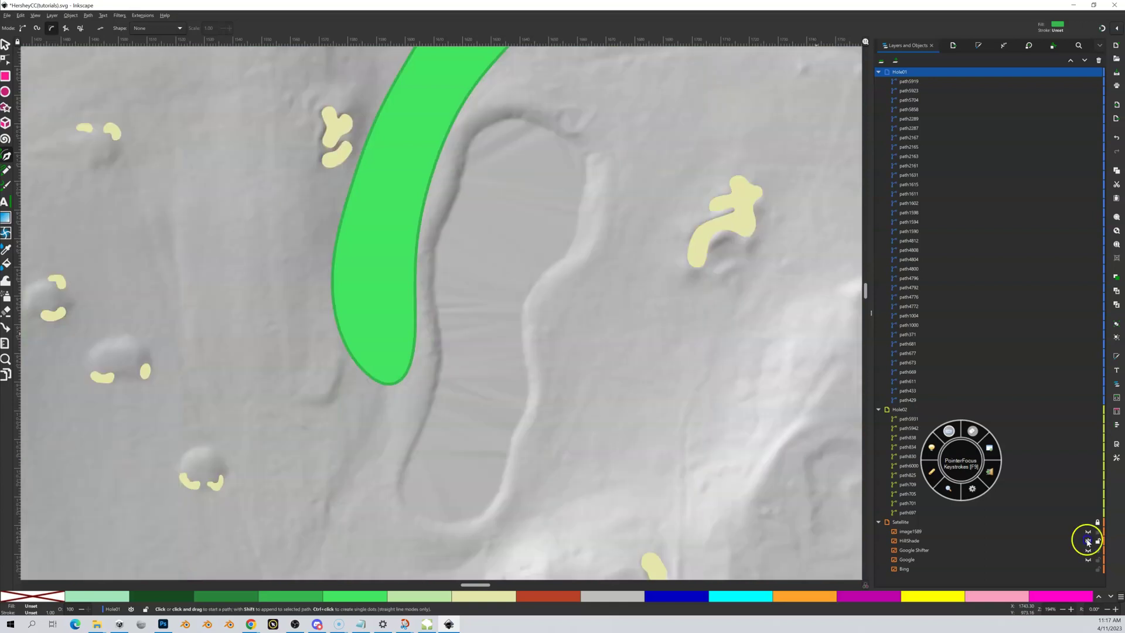
click(1088, 541)
click(1088, 542)
click(1089, 542)
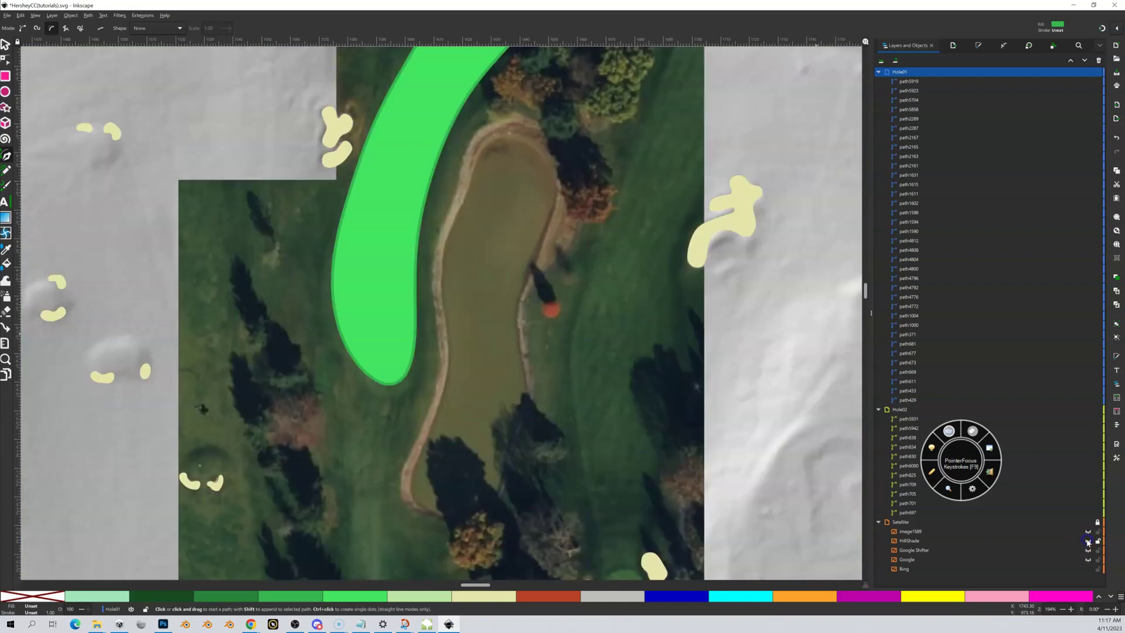
click(1088, 542)
click(1088, 541)
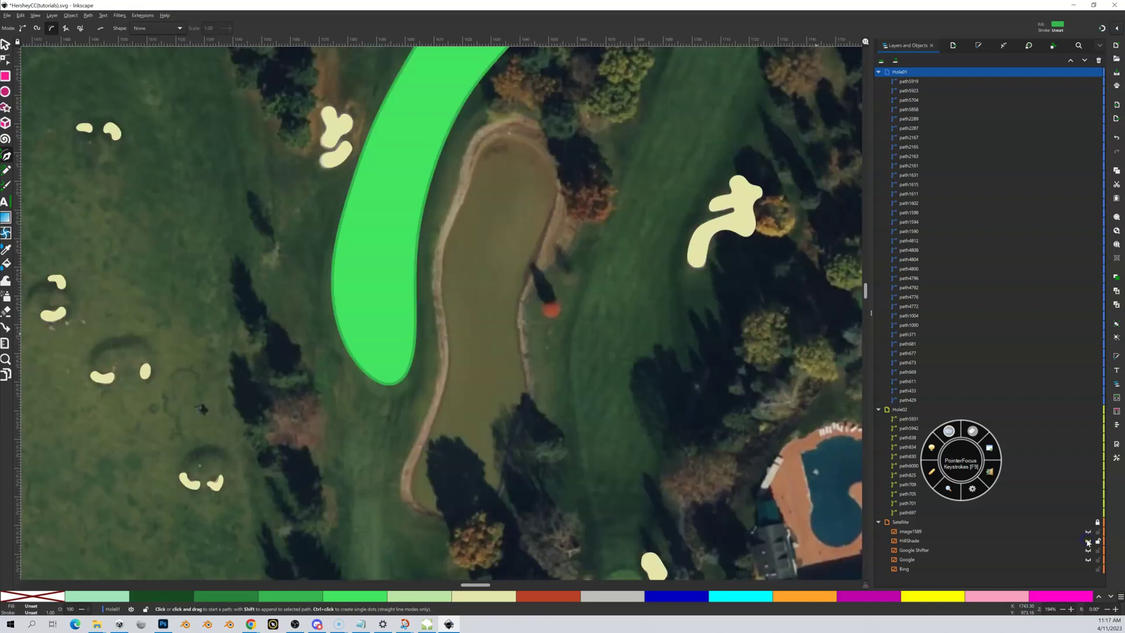
click(1088, 542)
click(1088, 542)
click(1088, 542)
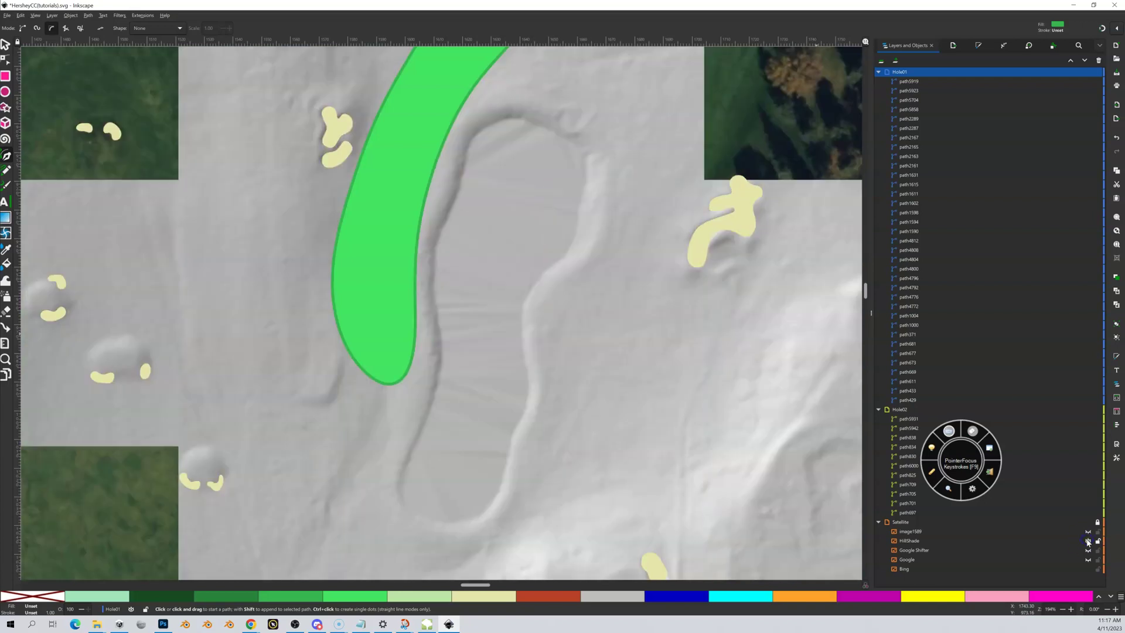
click(1088, 541)
click(1089, 541)
click(1088, 541)
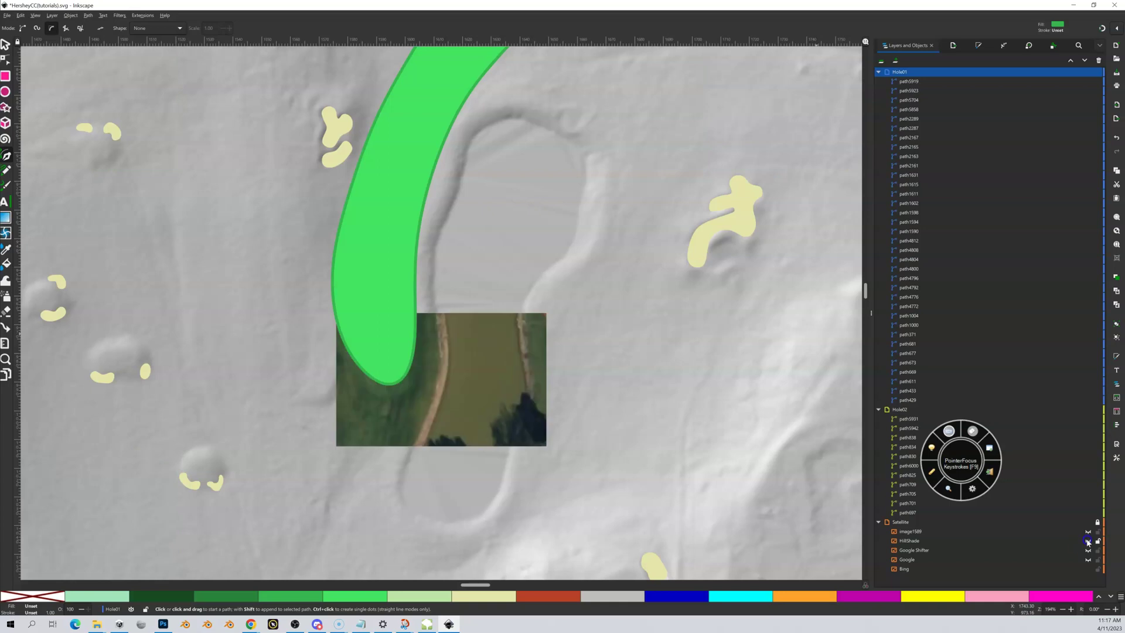
click(1088, 541)
click(1088, 541)
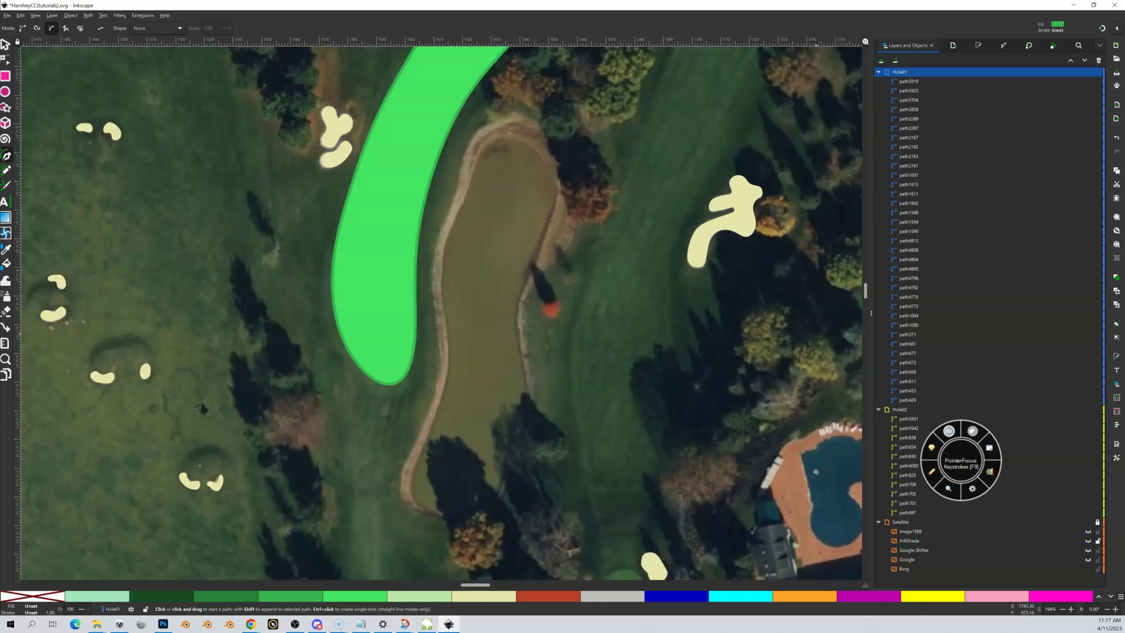
click(1088, 541)
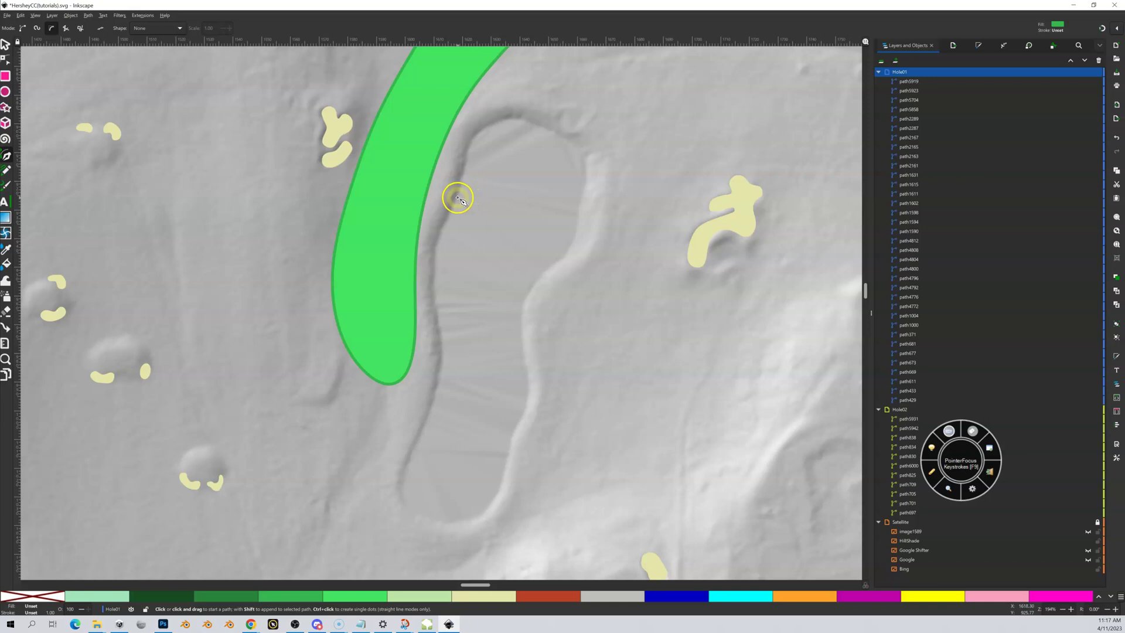
- Trace the pond outline from its upper-left edge down the left side and across the bottom
drag(458, 200, 443, 225)
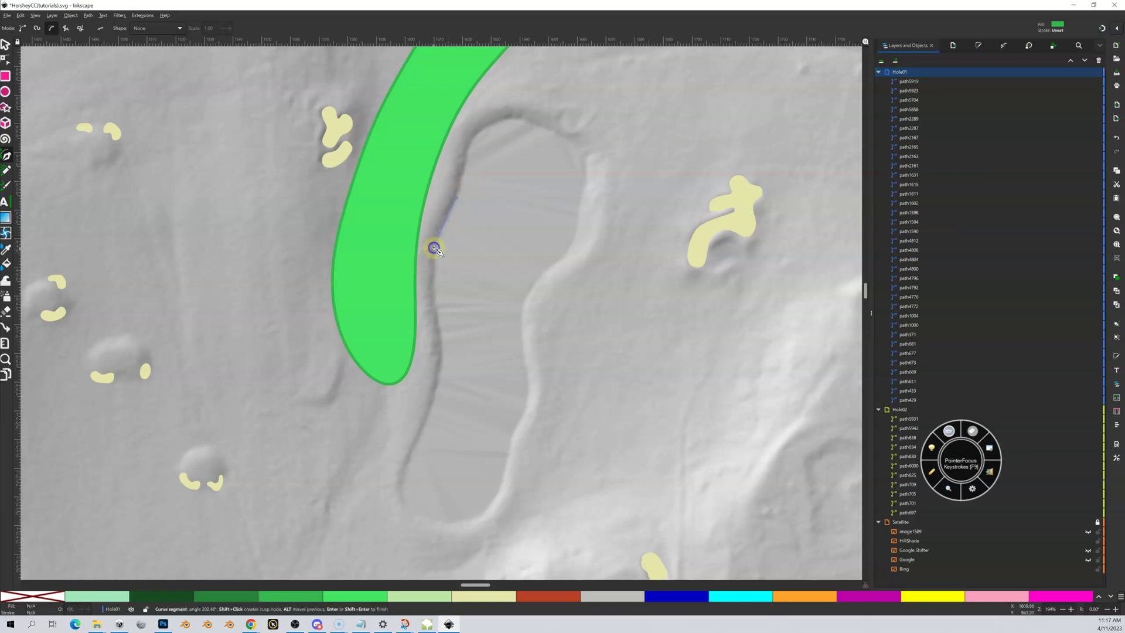
click(433, 278)
click(441, 351)
click(436, 389)
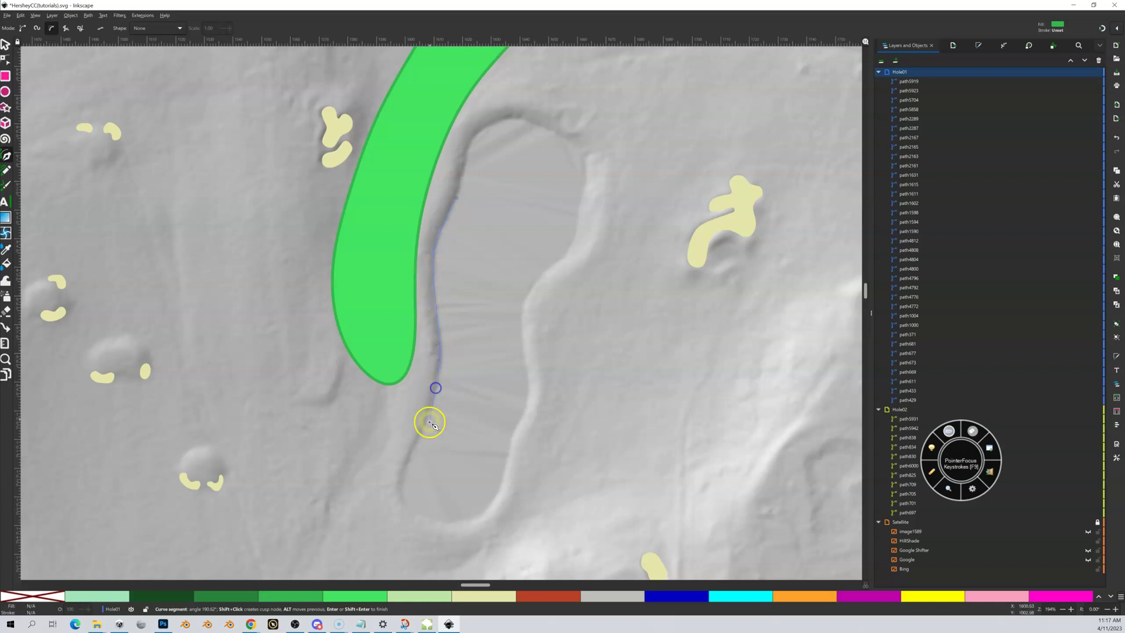
click(418, 440)
click(405, 465)
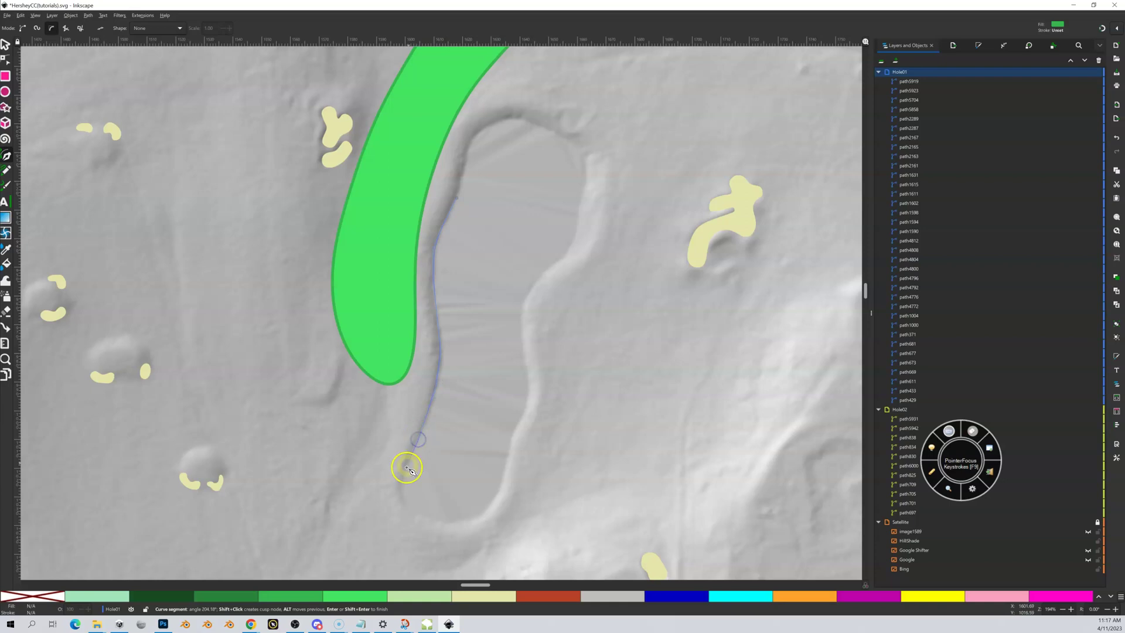
click(403, 499)
click(424, 517)
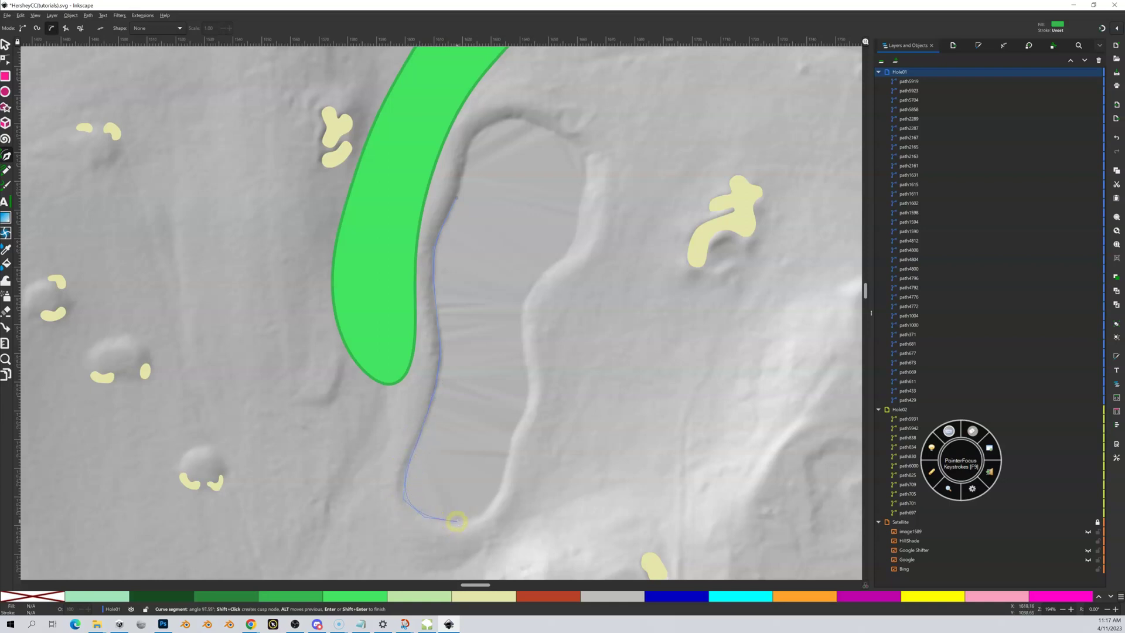
click(492, 503)
- Continue the outline up the pond's right edge to the top-right corner and across the top
click(526, 412)
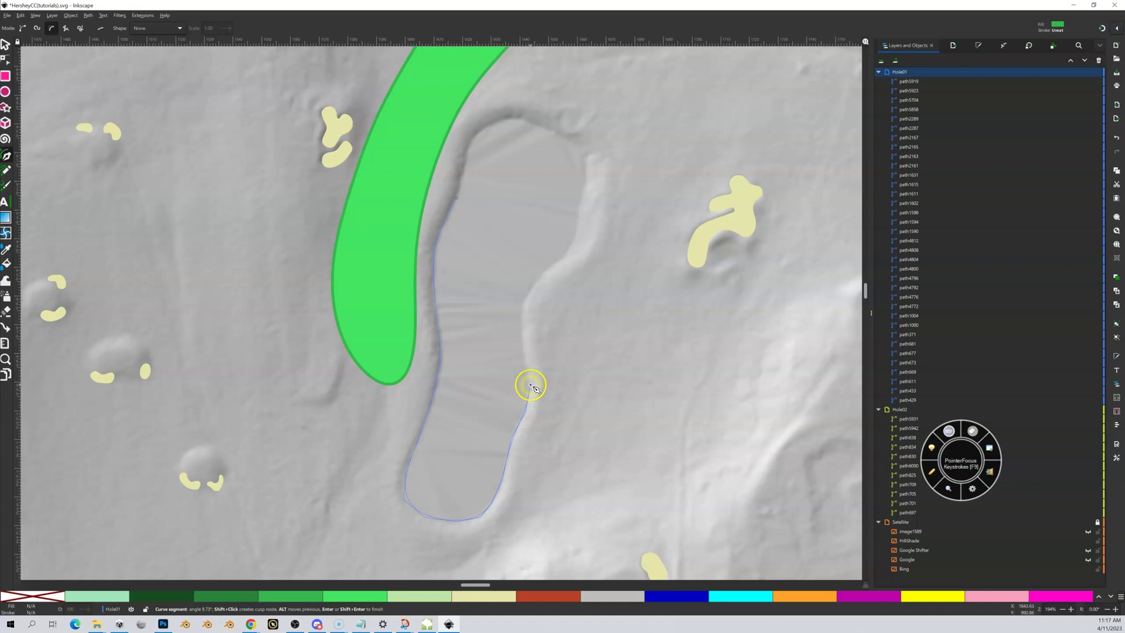
click(529, 383)
click(522, 332)
click(523, 302)
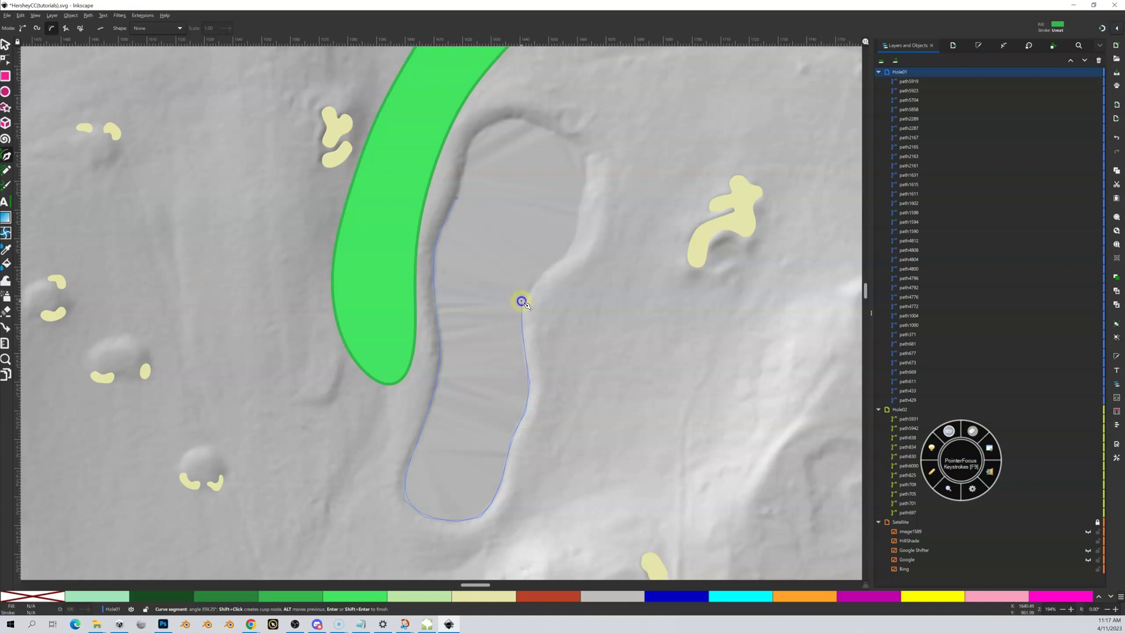
click(542, 271)
click(564, 256)
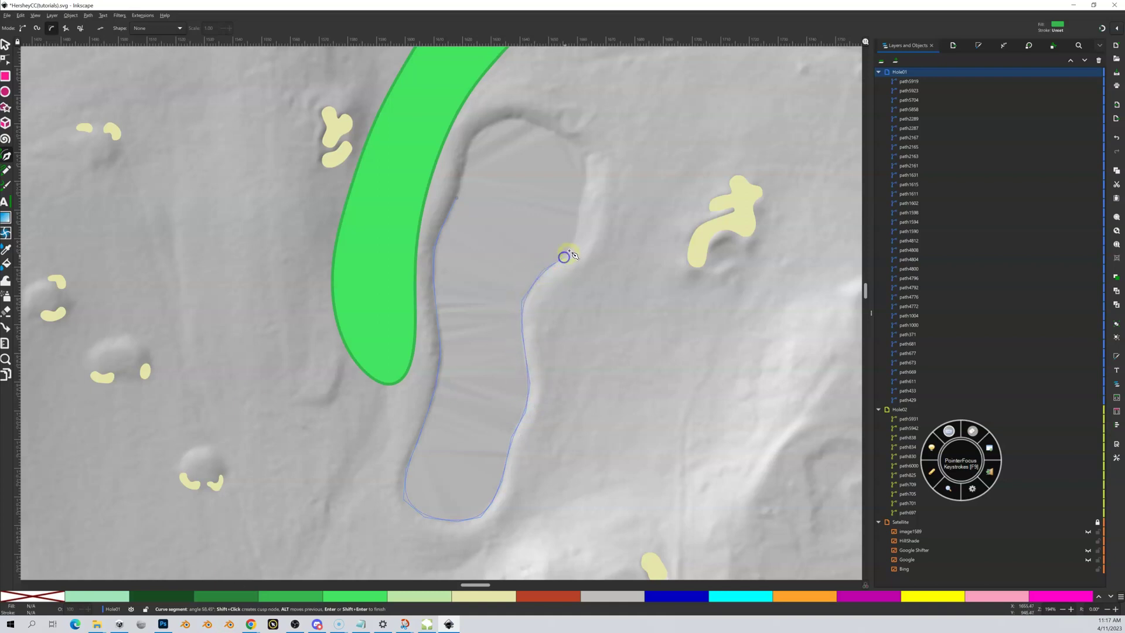
click(573, 221)
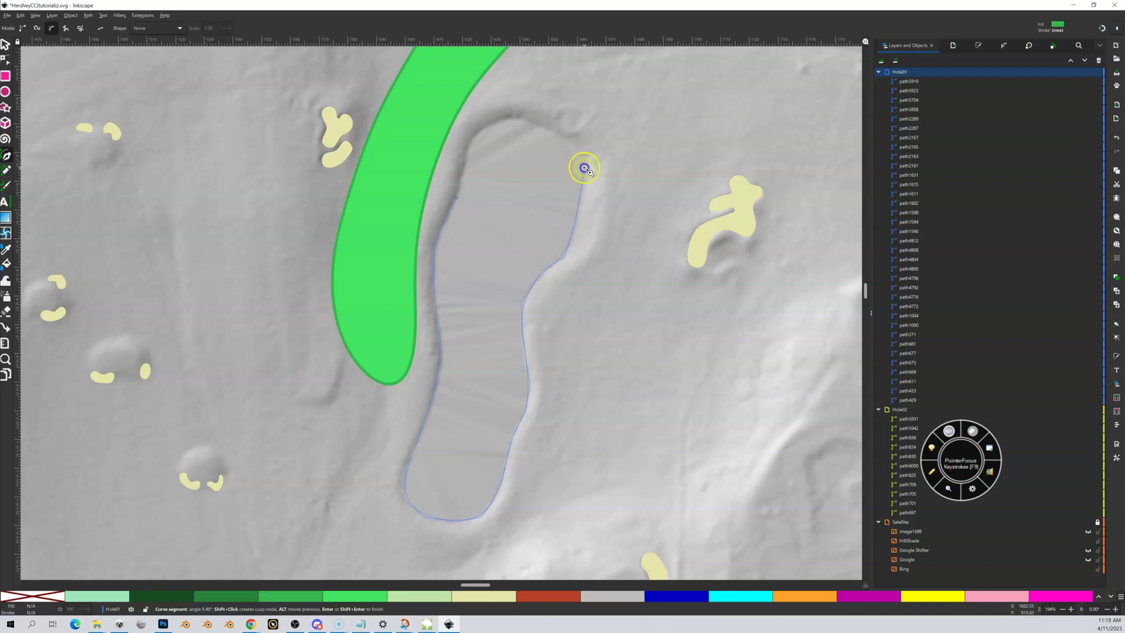
click(580, 148)
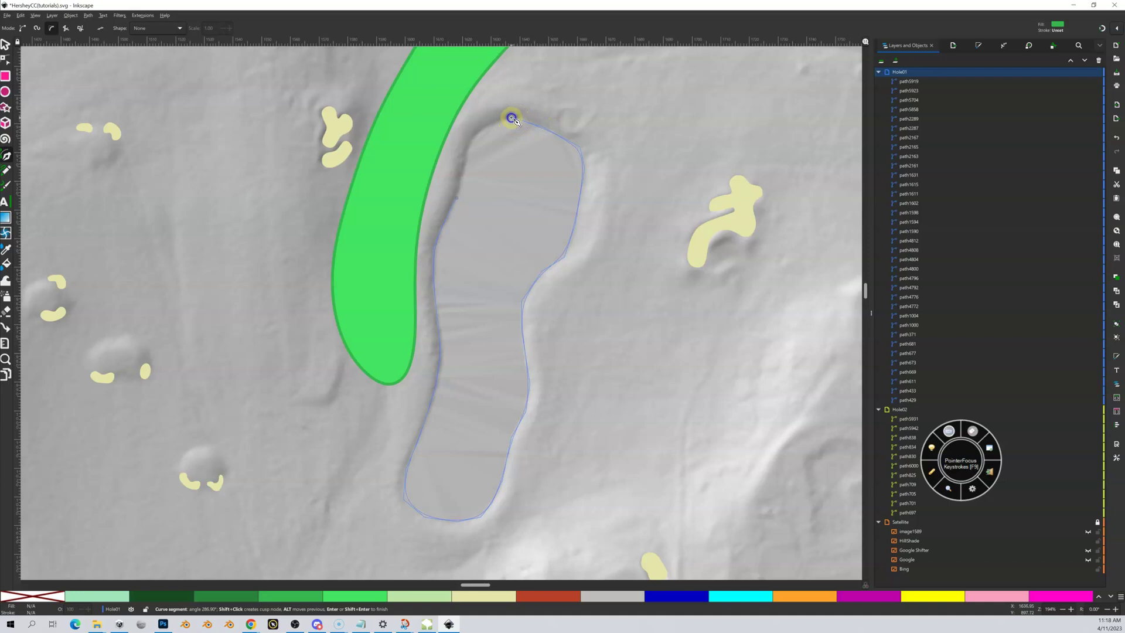
click(511, 119)
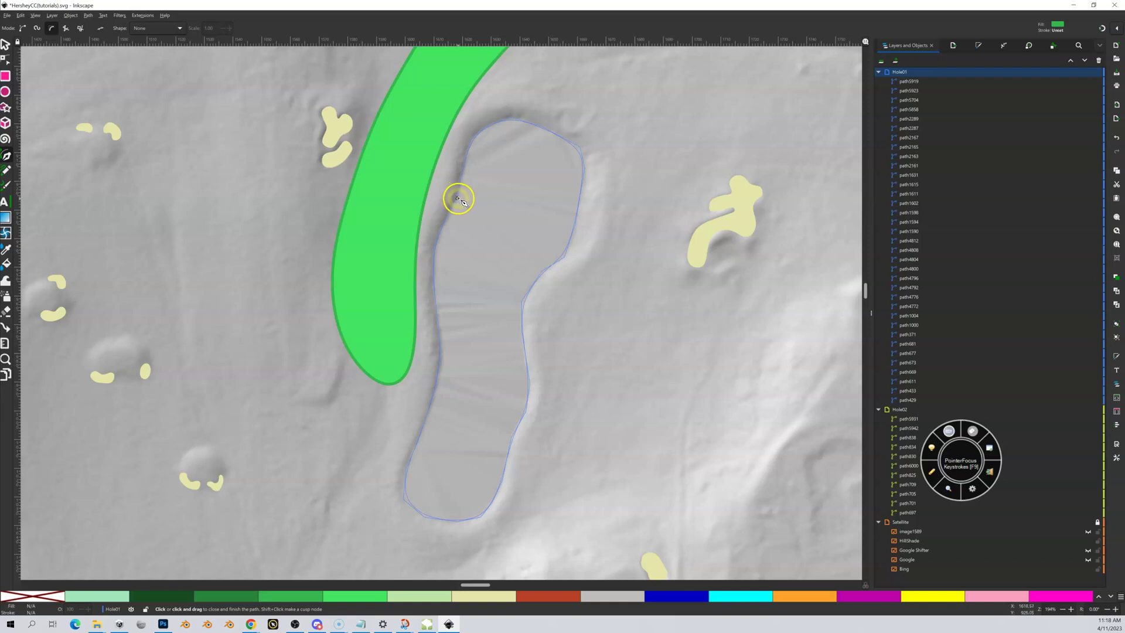
- Close the pond path at its starting node and fill it with the blue palette swatch
click(458, 200)
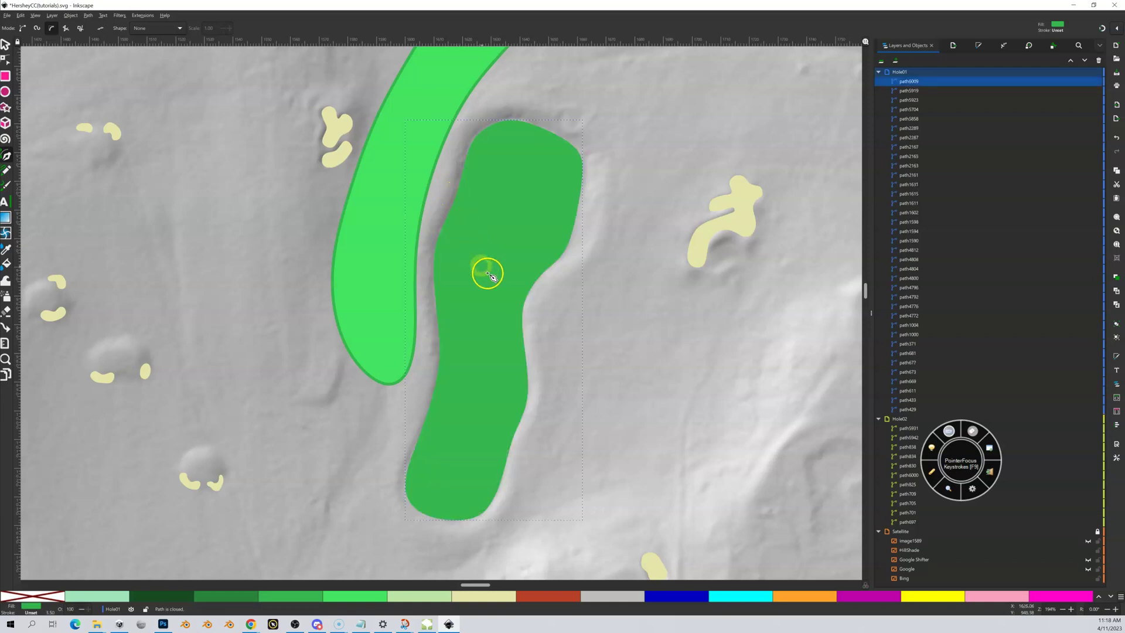
click(674, 605)
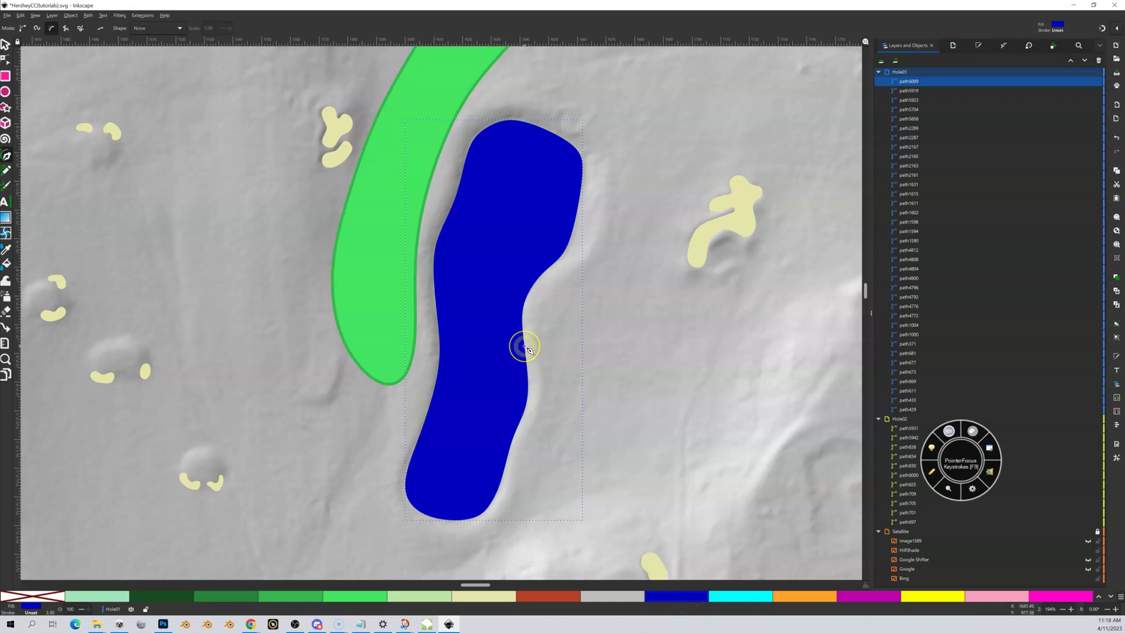
- Zoom out to 49% and confirm pond path6009 sits at the top of Hole01
key(minus)
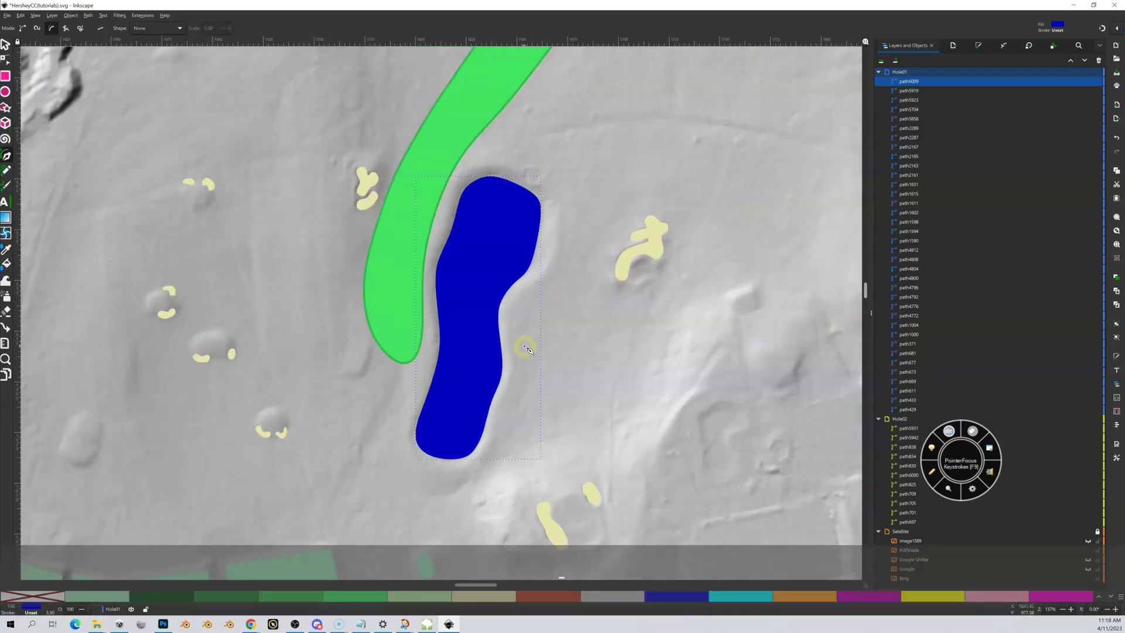
drag(498, 325, 498, 310)
key(minus)
key(minus)
key(minus)
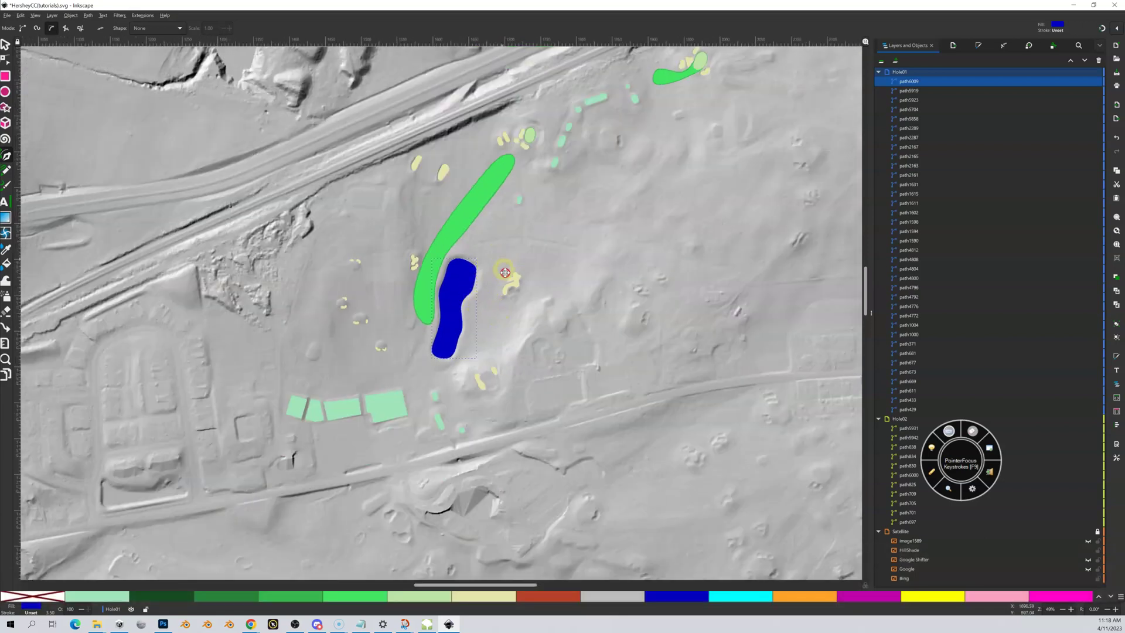
scroll(507, 299, up, 1)
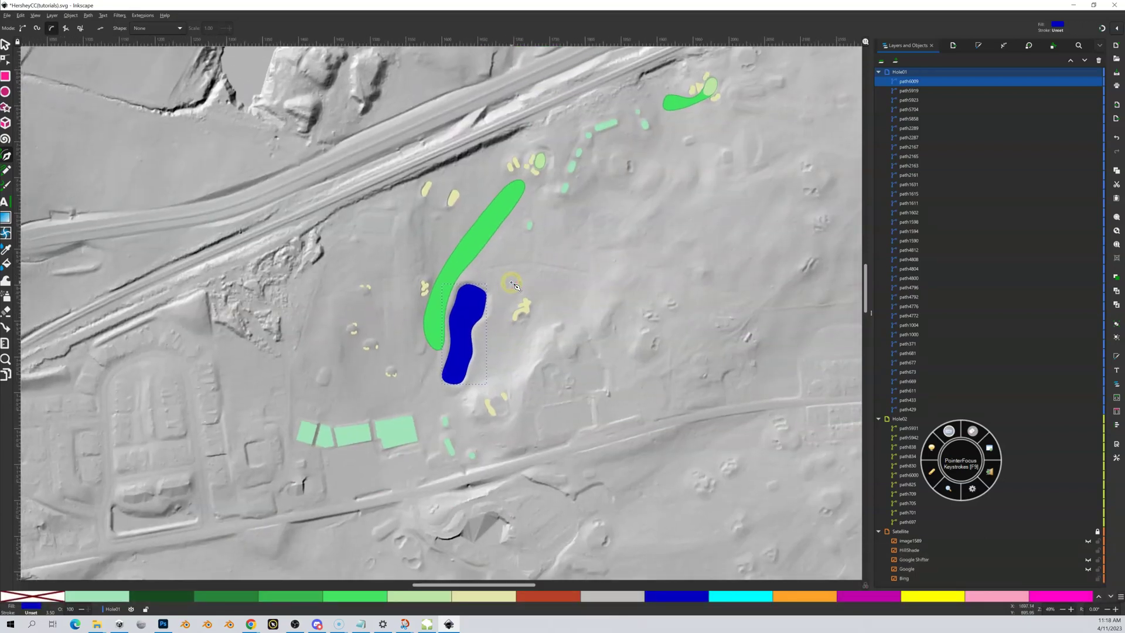
scroll(524, 293, down, 1)
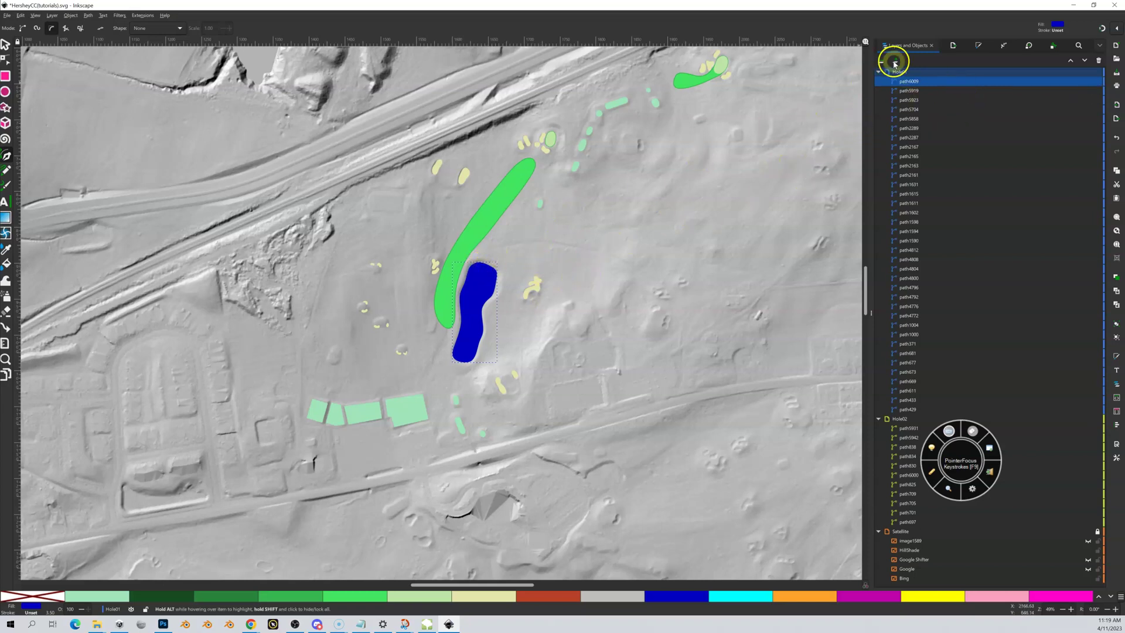
click(923, 81)
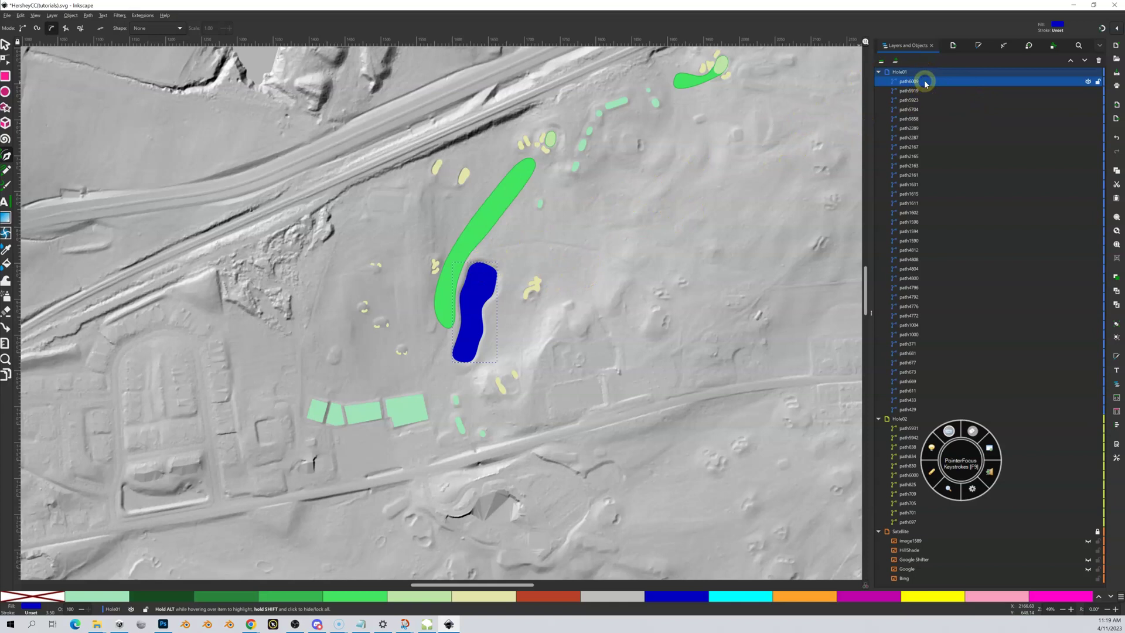